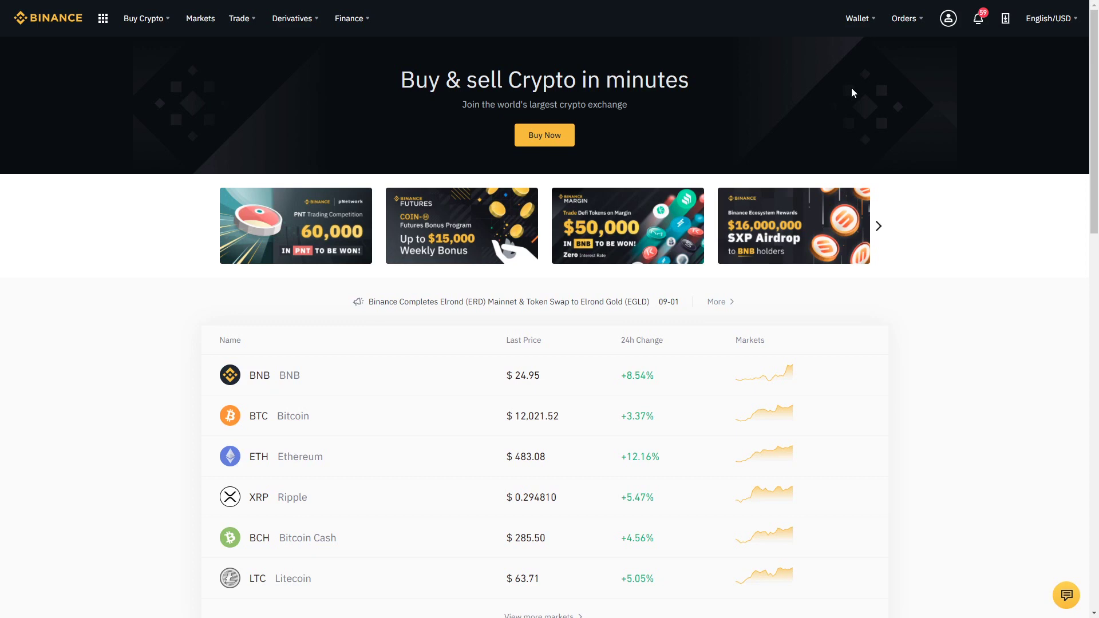
Step: Open the ChainLink (LINK) deposit page from the spot wallet, then return to the spot wallet
{"action": "mouse_move", "coordinate": [872, 25]}
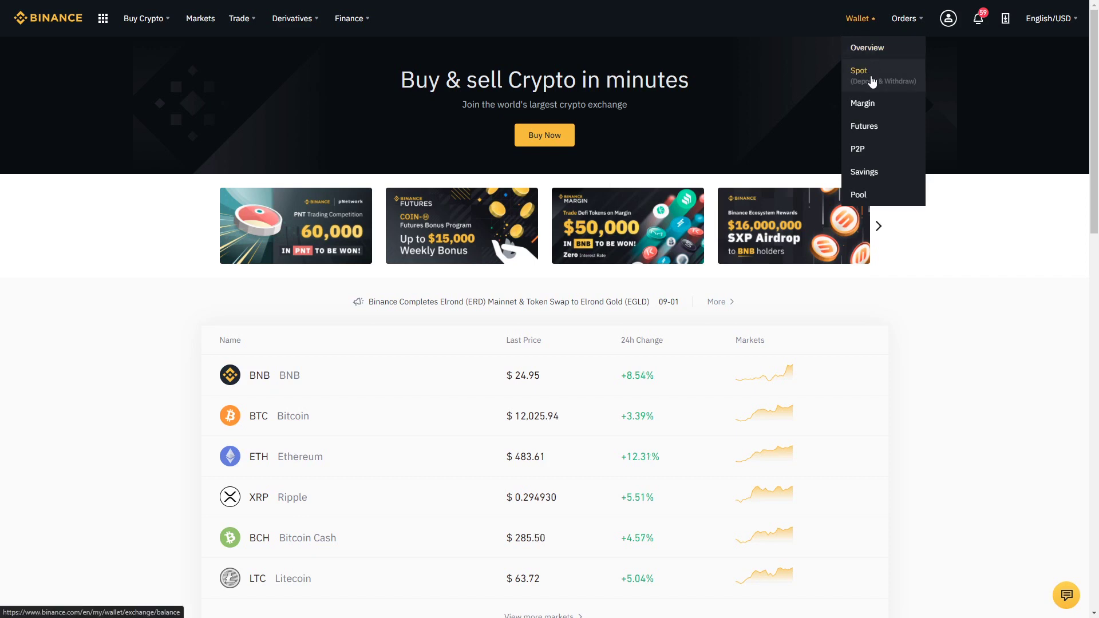
{"action": "left_click", "coordinate": [872, 81]}
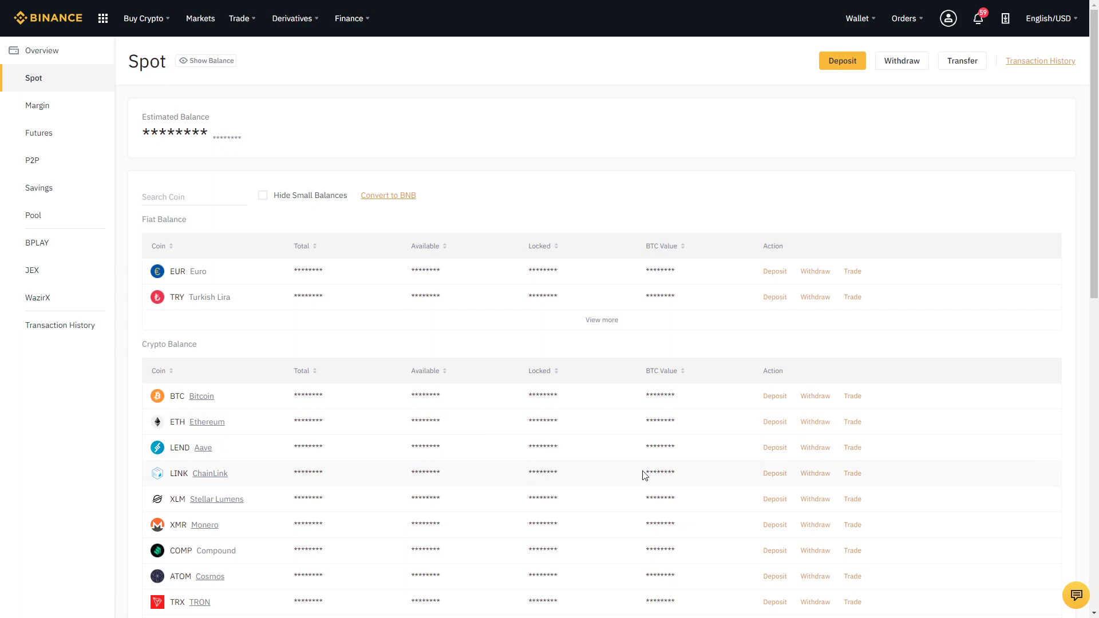
{"action": "left_click", "coordinate": [767, 478]}
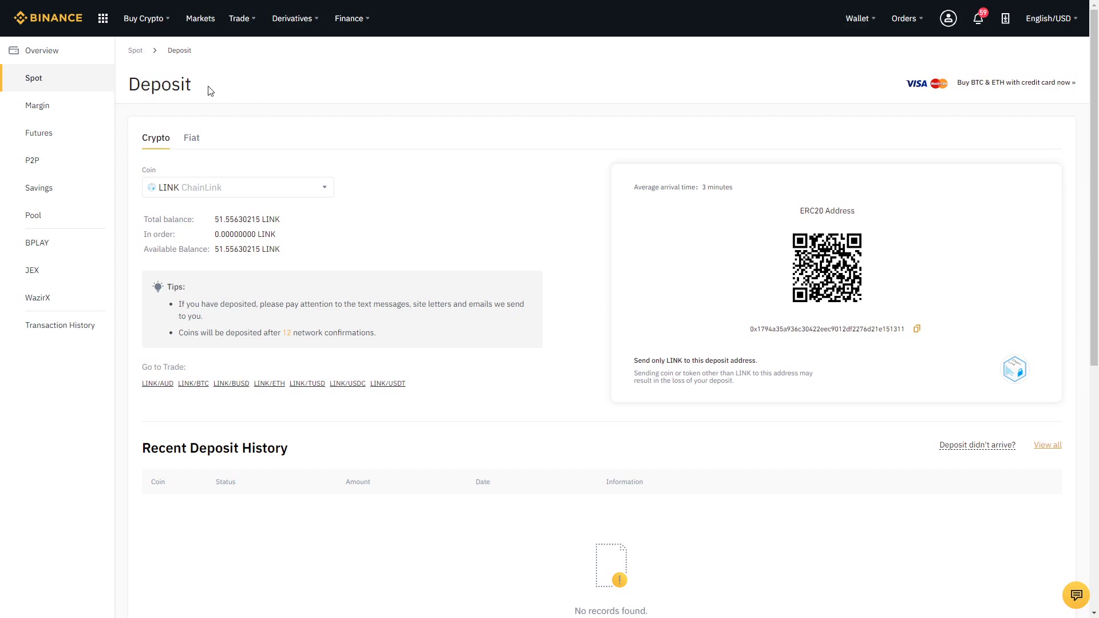
{"action": "left_click", "coordinate": [135, 52]}
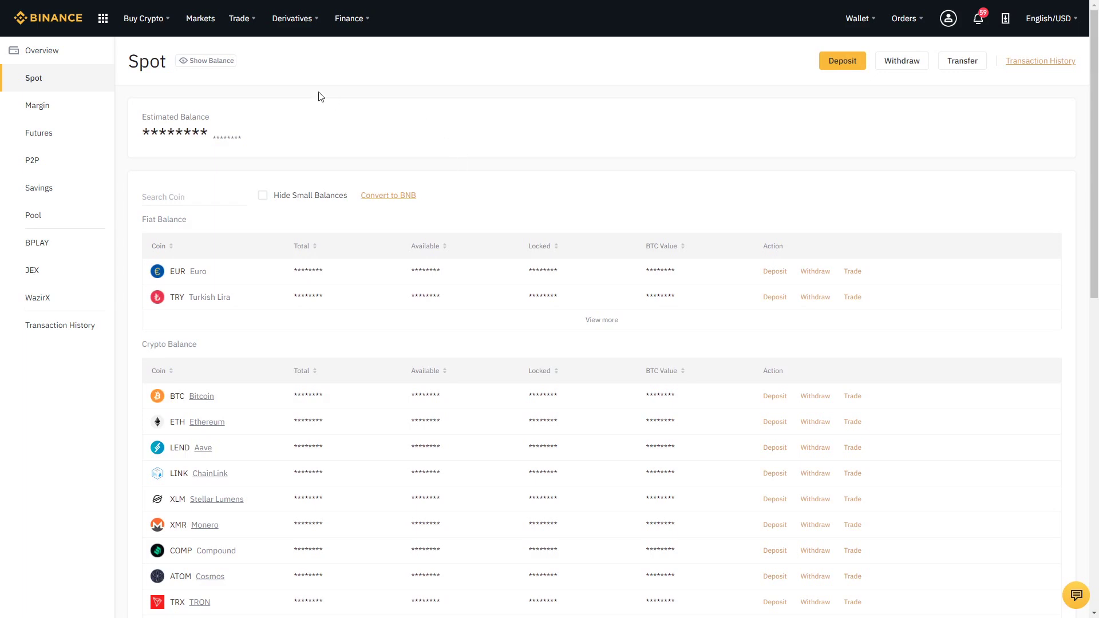
Step: Open the Classic trading interface and choose the LINK/USDT pair from the USDT markets
{"action": "mouse_move", "coordinate": [241, 20]}
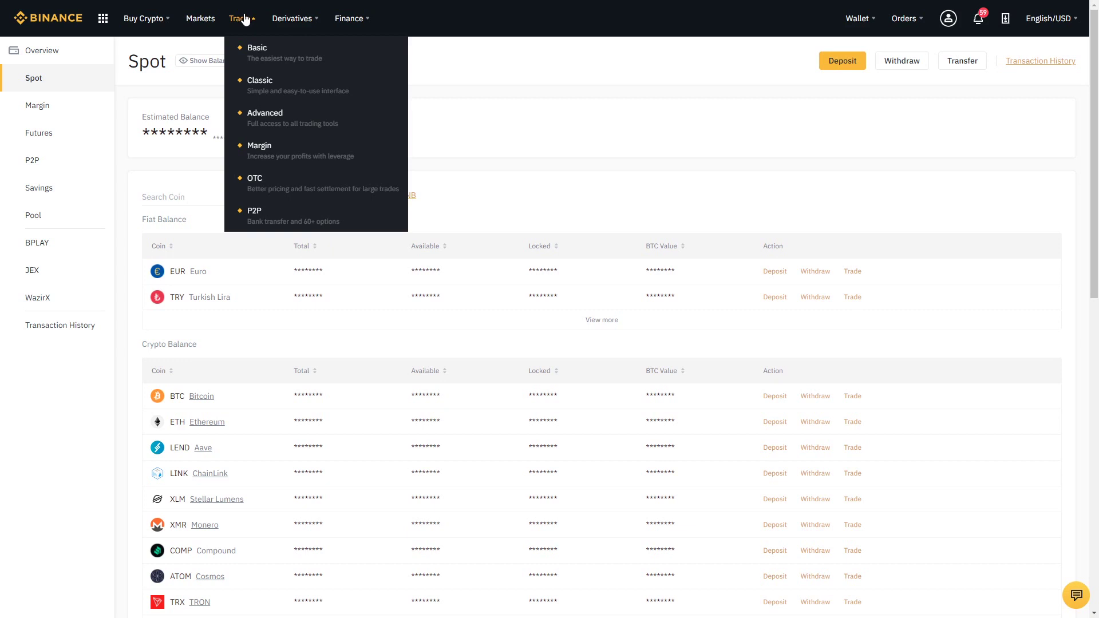
{"action": "left_click", "coordinate": [273, 90]}
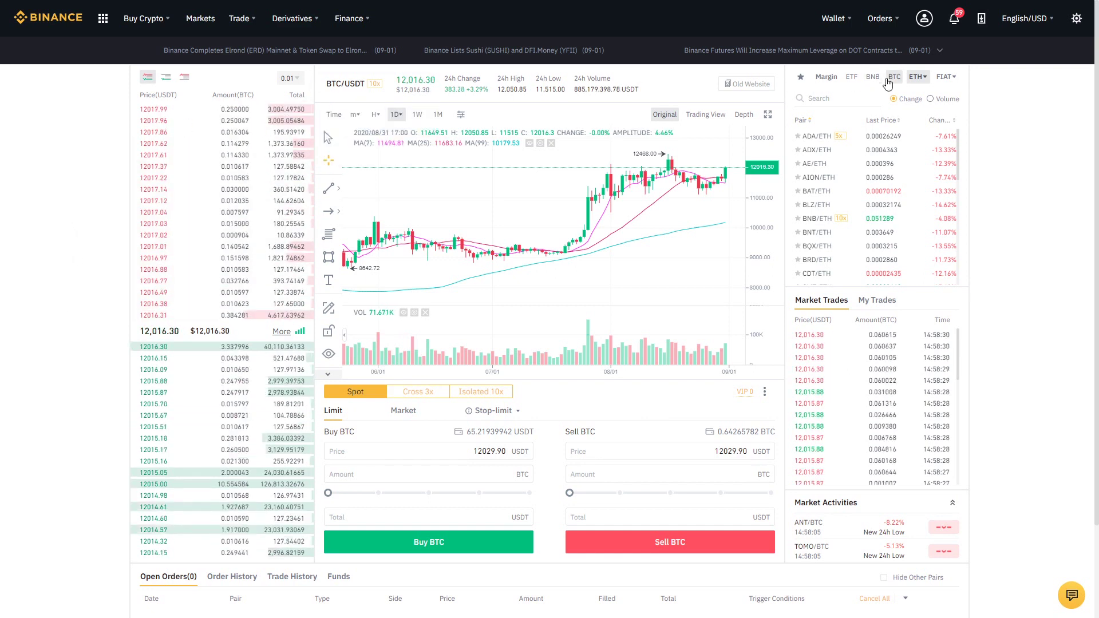
{"action": "mouse_move", "coordinate": [935, 80]}
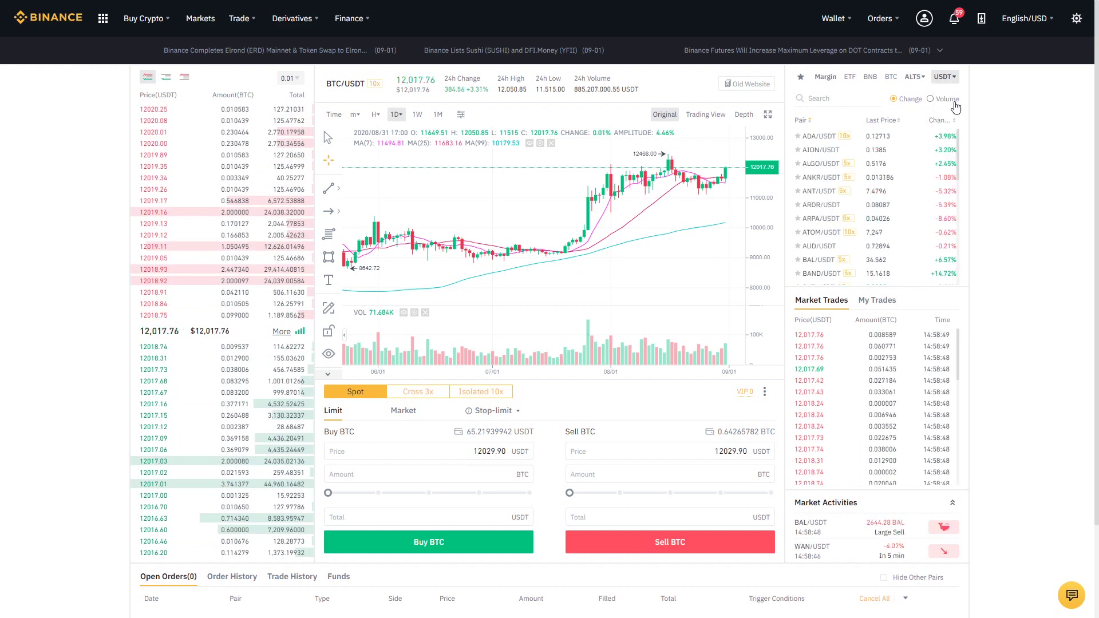
{"action": "left_click", "coordinate": [954, 105]}
{"action": "scroll", "coordinate": [916, 185], "scroll_direction": "down", "scroll_amount": 2}
{"action": "scroll", "coordinate": [887, 186], "scroll_direction": "down", "scroll_amount": 7}
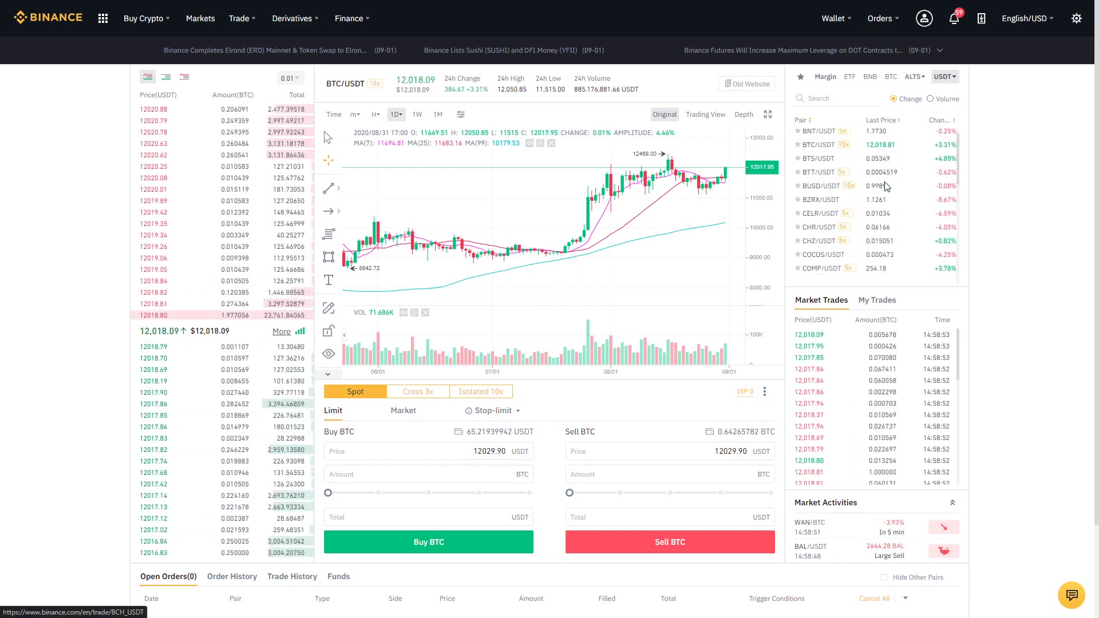
{"action": "scroll", "coordinate": [886, 187], "scroll_direction": "down", "scroll_amount": 5}
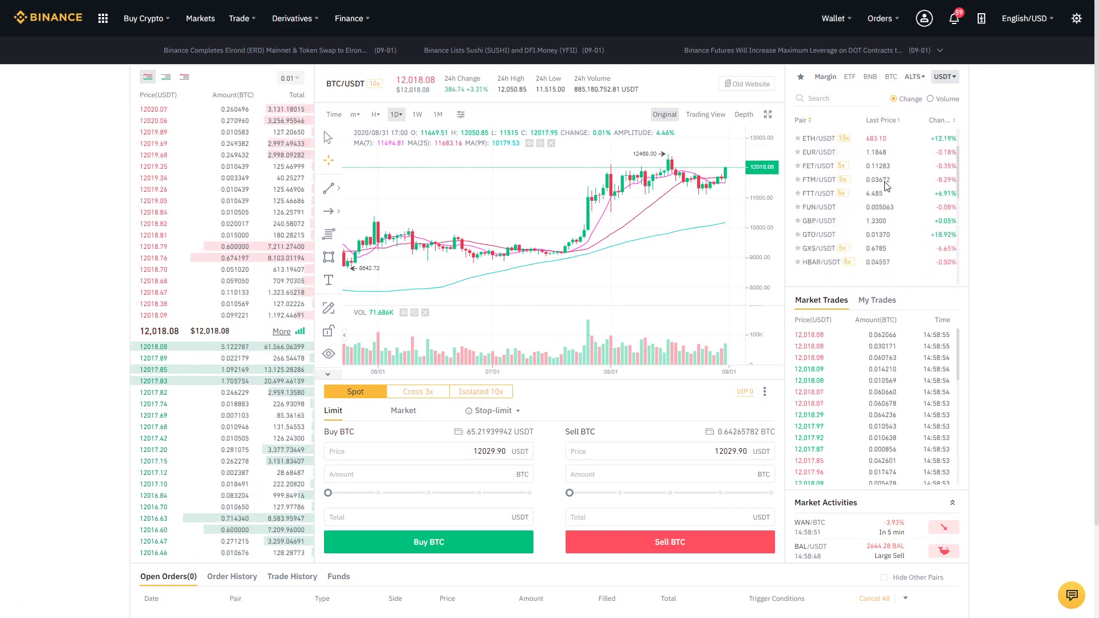
{"action": "scroll", "coordinate": [882, 183], "scroll_direction": "down", "scroll_amount": 1}
{"action": "left_click", "coordinate": [825, 244]}
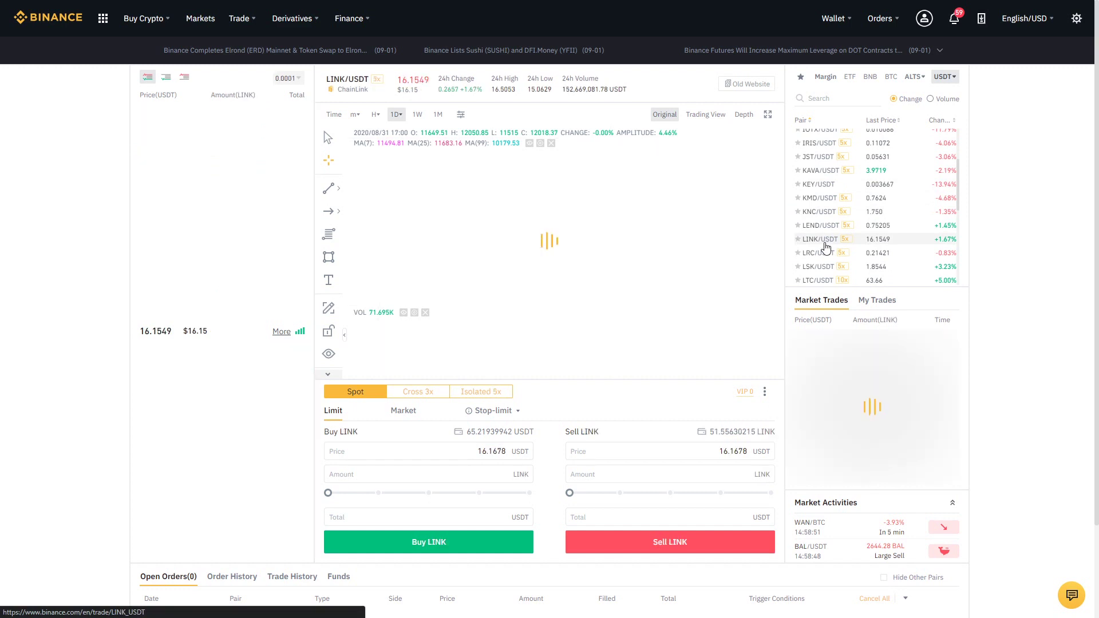
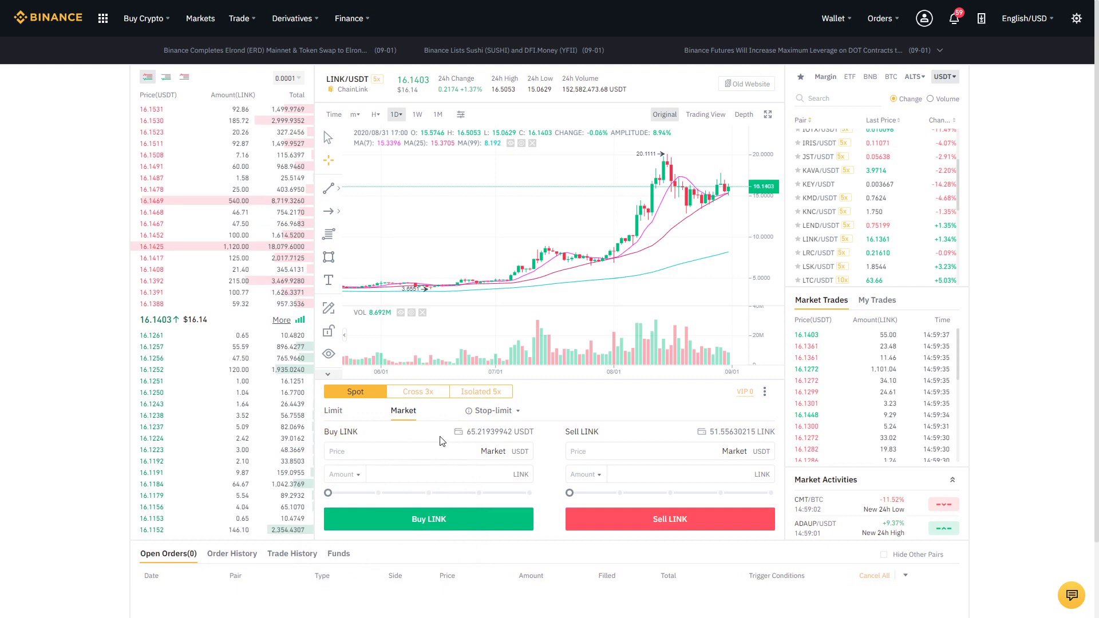
Step: Use the limit order type and fill its price from the order book's buy orders, ending on 16.1418 USDT
{"action": "left_click", "coordinate": [341, 417]}
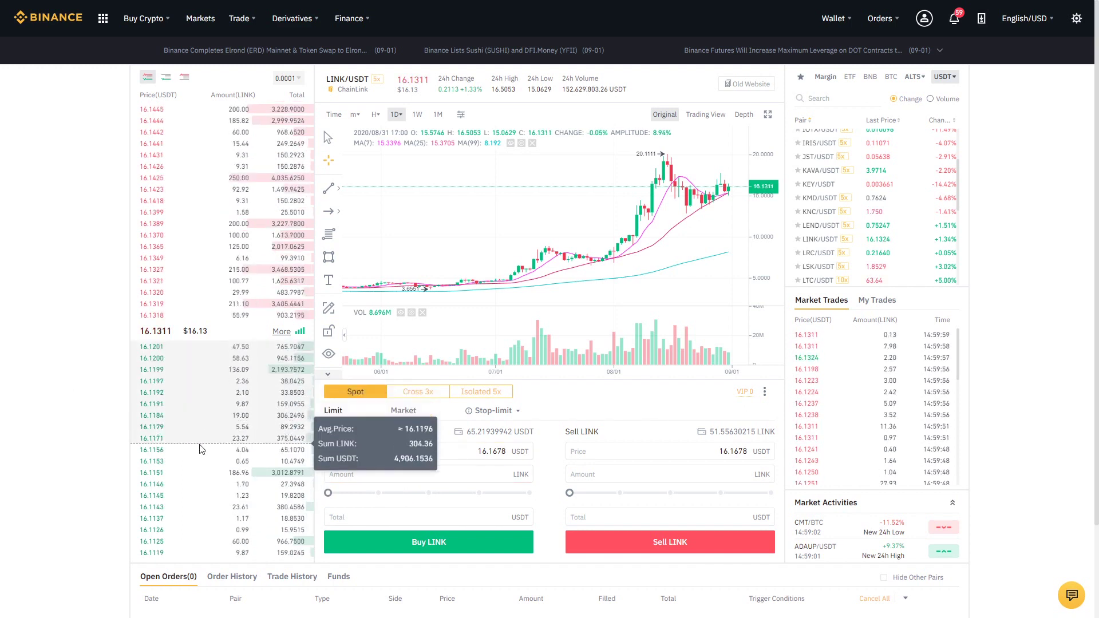
{"action": "left_click", "coordinate": [196, 458]}
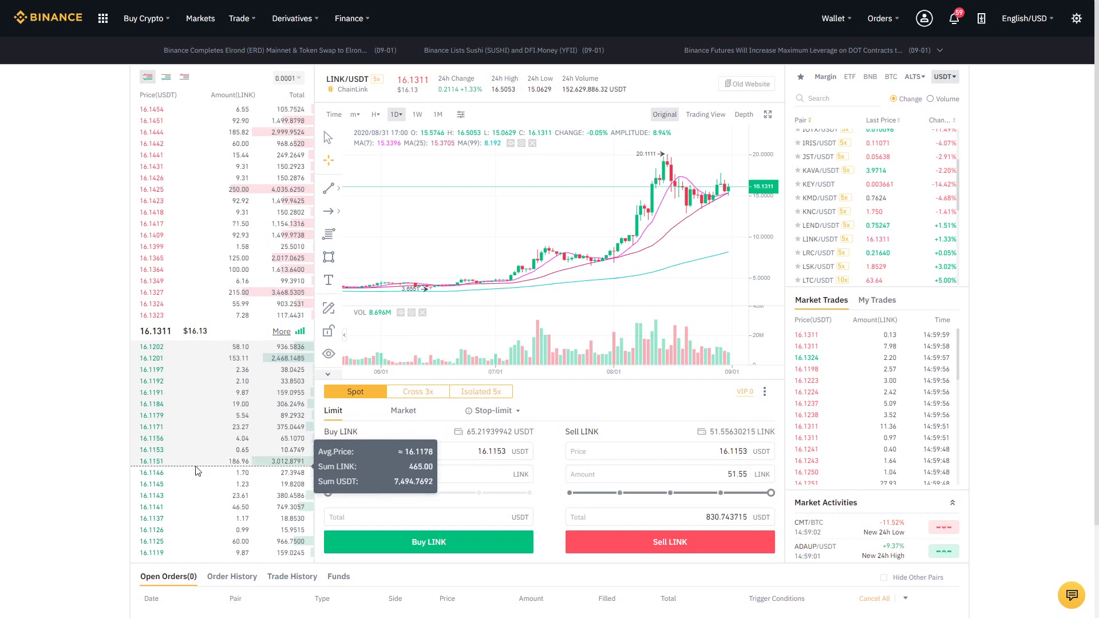
{"action": "left_click", "coordinate": [197, 472]}
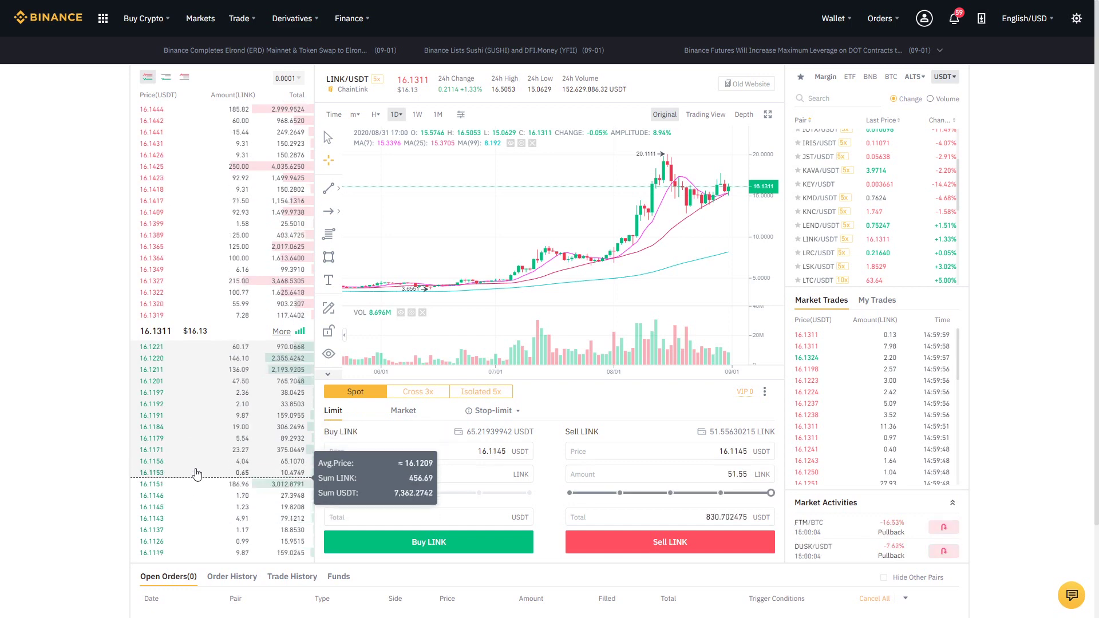
{"action": "left_click", "coordinate": [196, 438]}
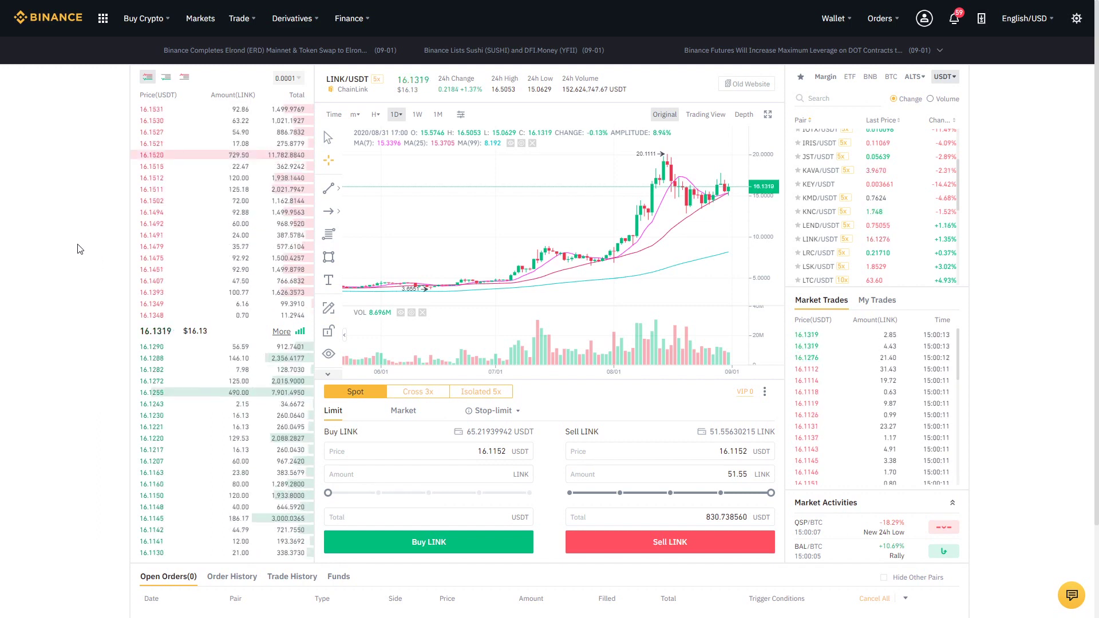
{"action": "mouse_move", "coordinate": [181, 199]}
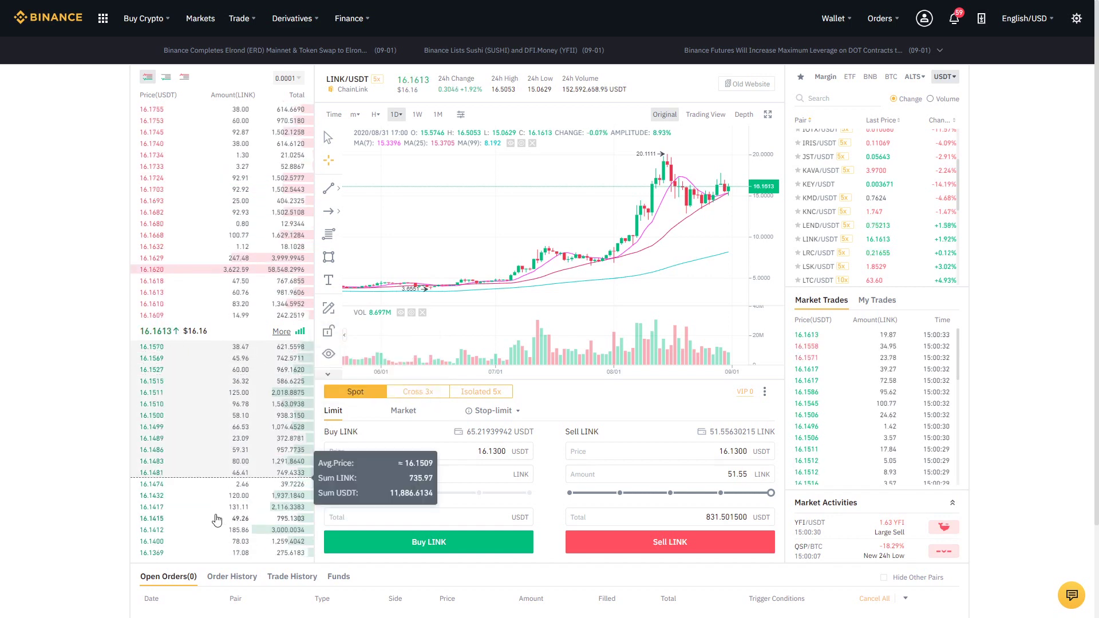
{"action": "left_click", "coordinate": [196, 524]}
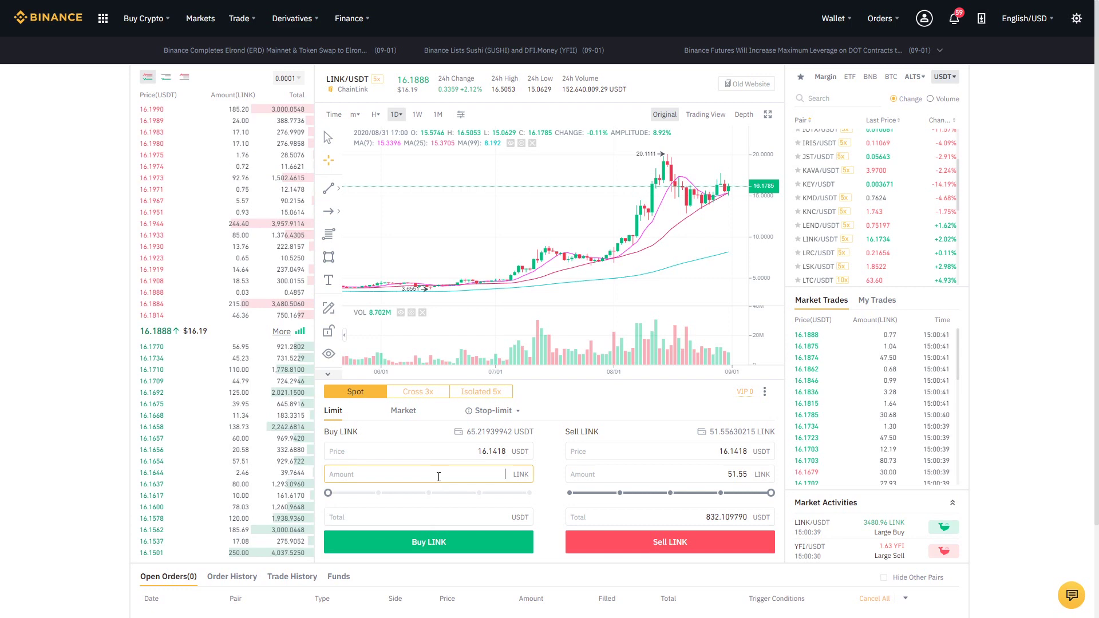
Step: Set the limit sell amount to 10 LINK
{"action": "left_click", "coordinate": [499, 475]}
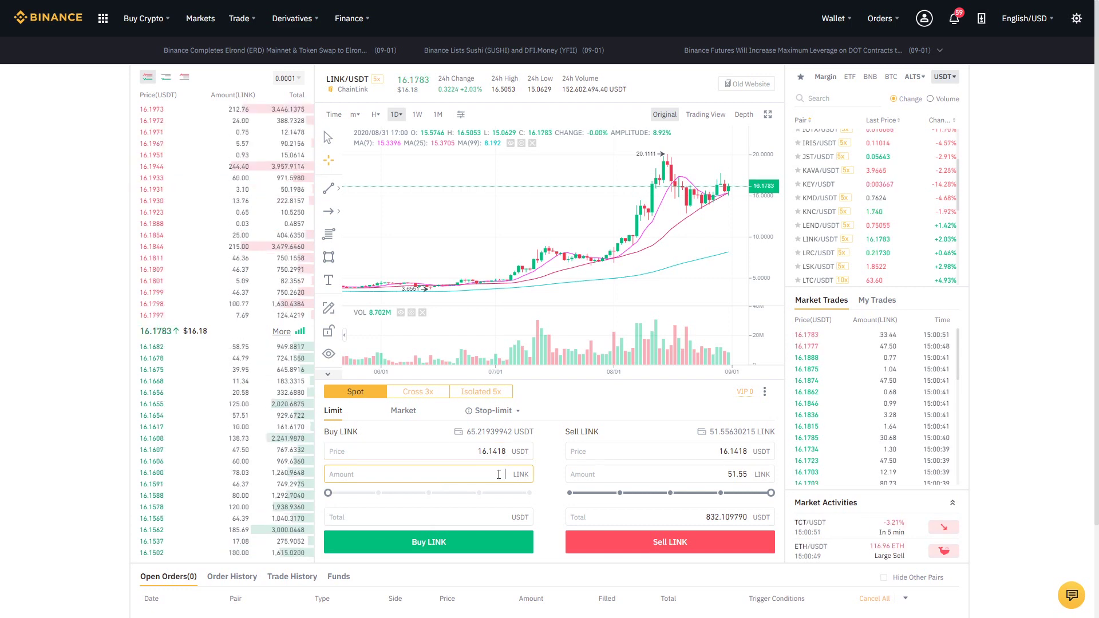
{"action": "double_click", "coordinate": [737, 474]}
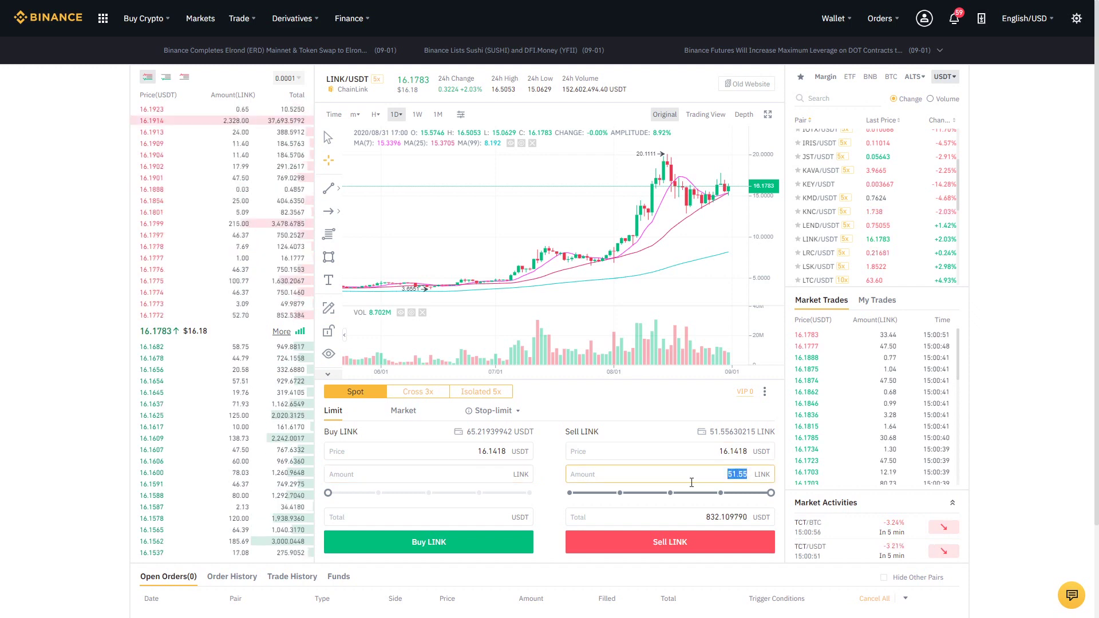
{"action": "type", "text": "10"}
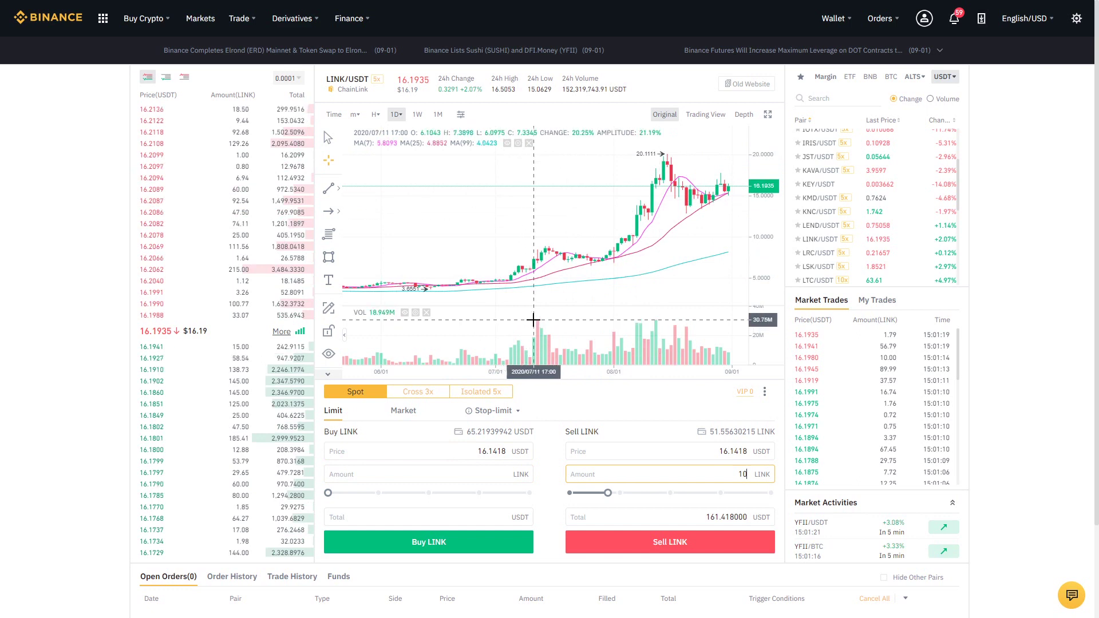
Step: Take 16.2089 USDT from the order book's sell orders as the limit price and set the buy amount to 10 LINK
{"action": "left_click", "coordinate": [493, 472]}
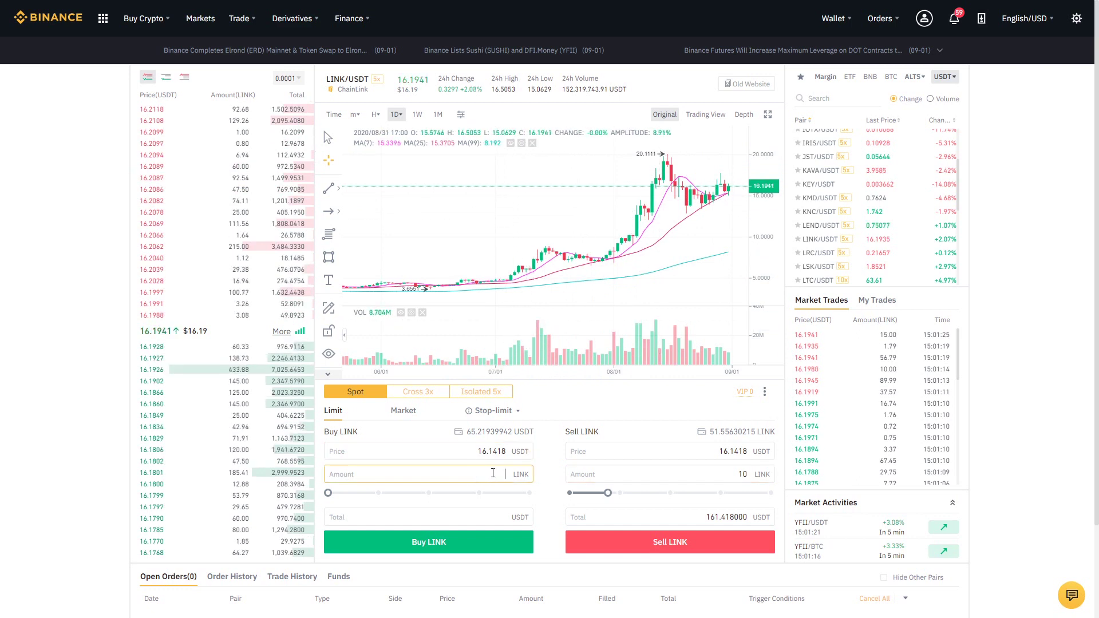
{"action": "double_click", "coordinate": [491, 473]}
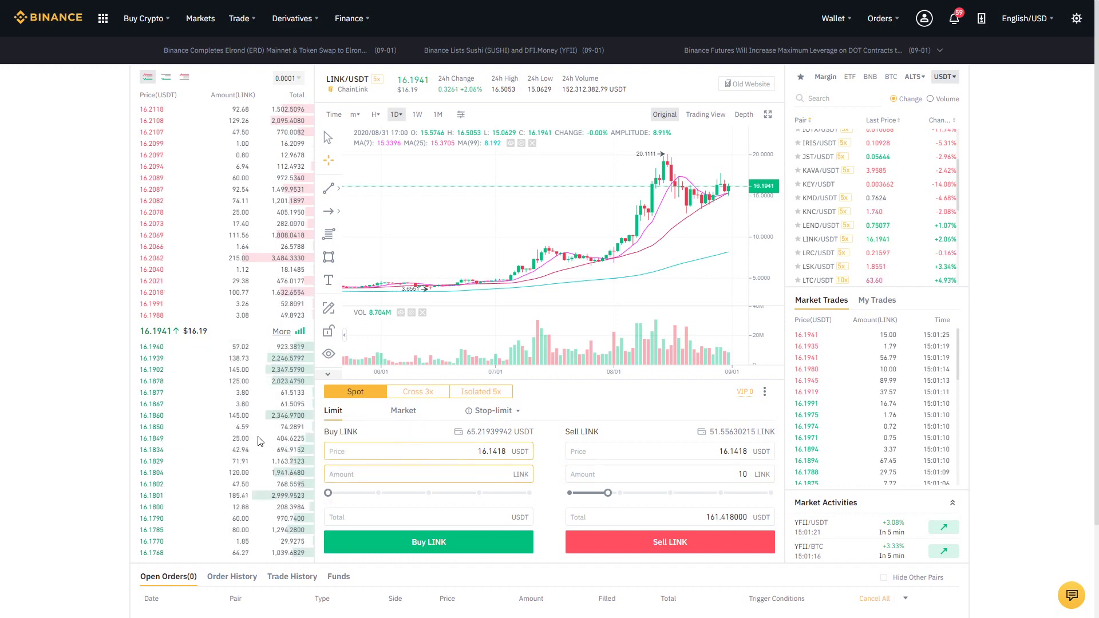
{"action": "left_click", "coordinate": [176, 189]}
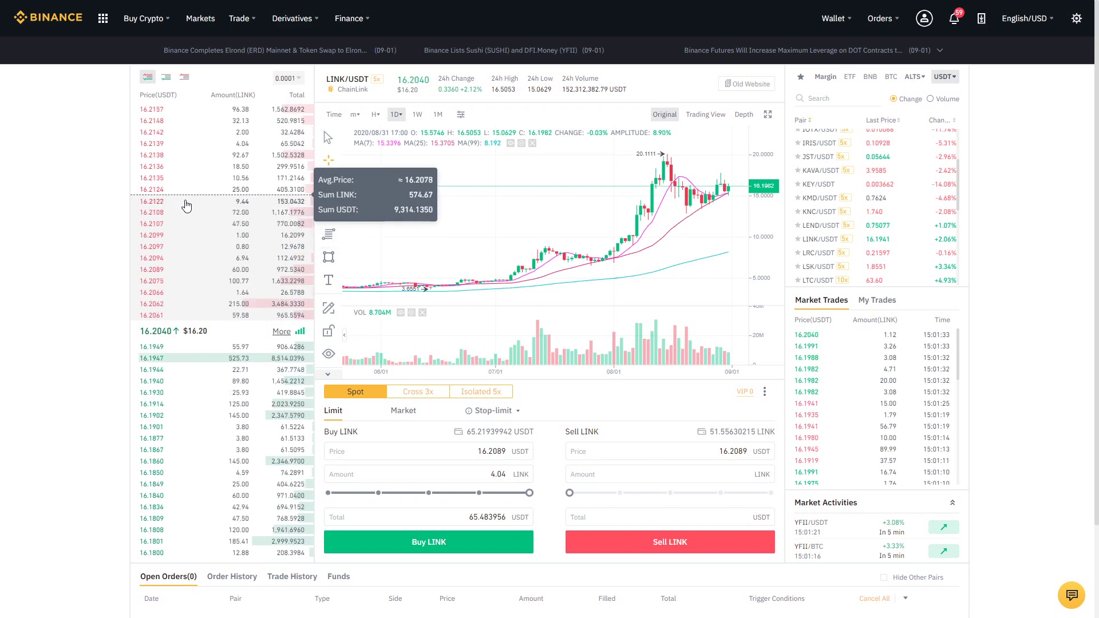
{"action": "double_click", "coordinate": [461, 476]}
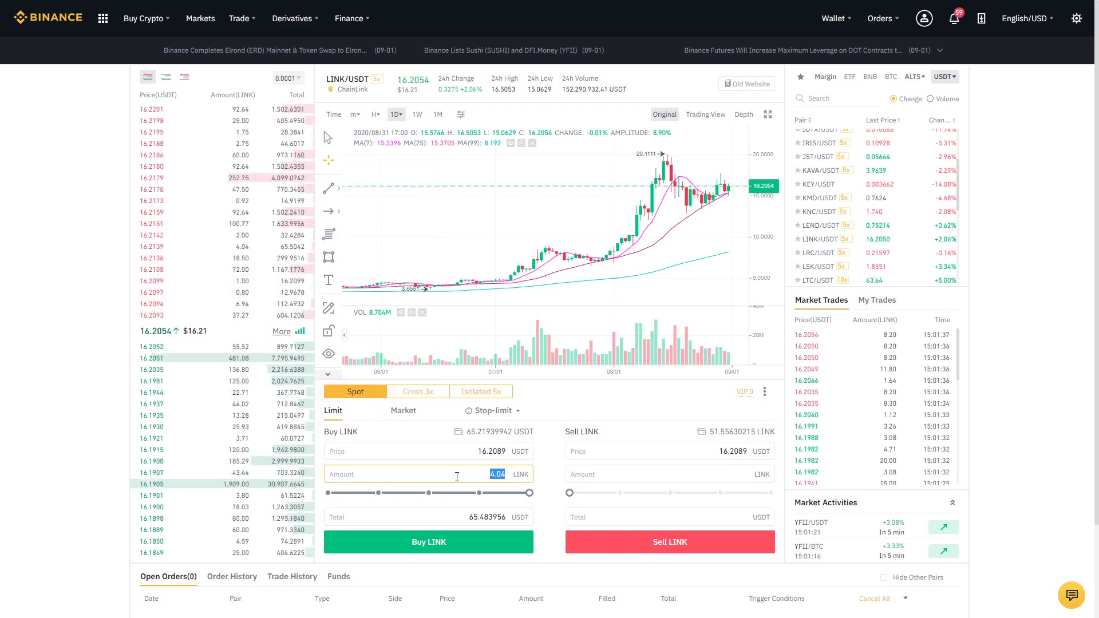
{"action": "type", "text": "10"}
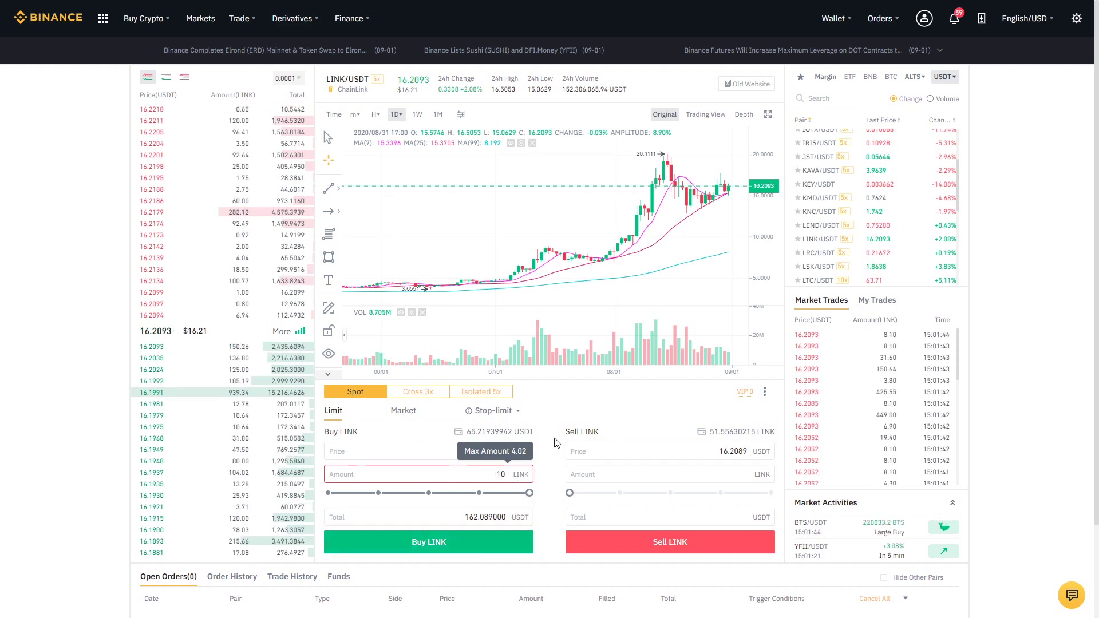
Step: Enter a market buy amount of 10 LINK without submitting it, and return to the limit order form
{"action": "left_click", "coordinate": [403, 413]}
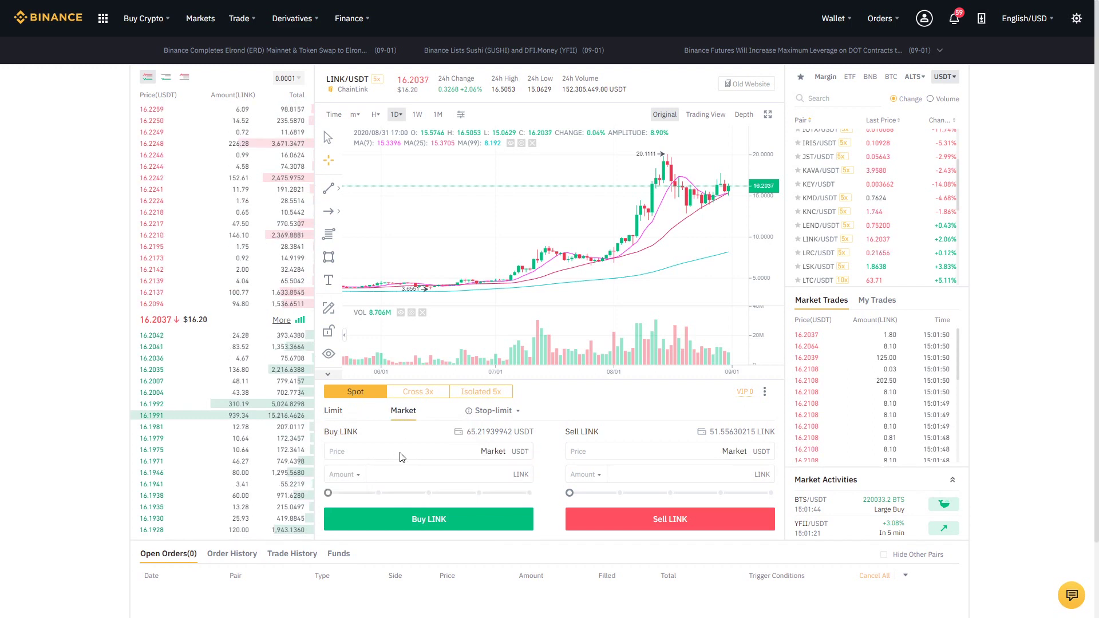
{"action": "left_click", "coordinate": [468, 476]}
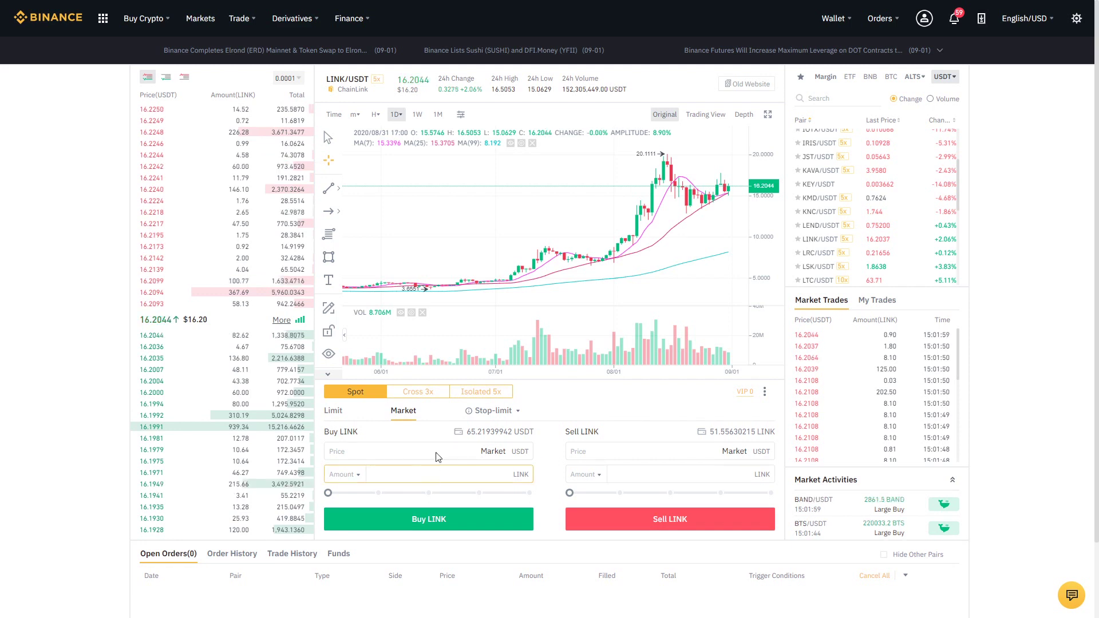
{"action": "left_click", "coordinate": [438, 456]}
{"action": "left_click", "coordinate": [455, 473]}
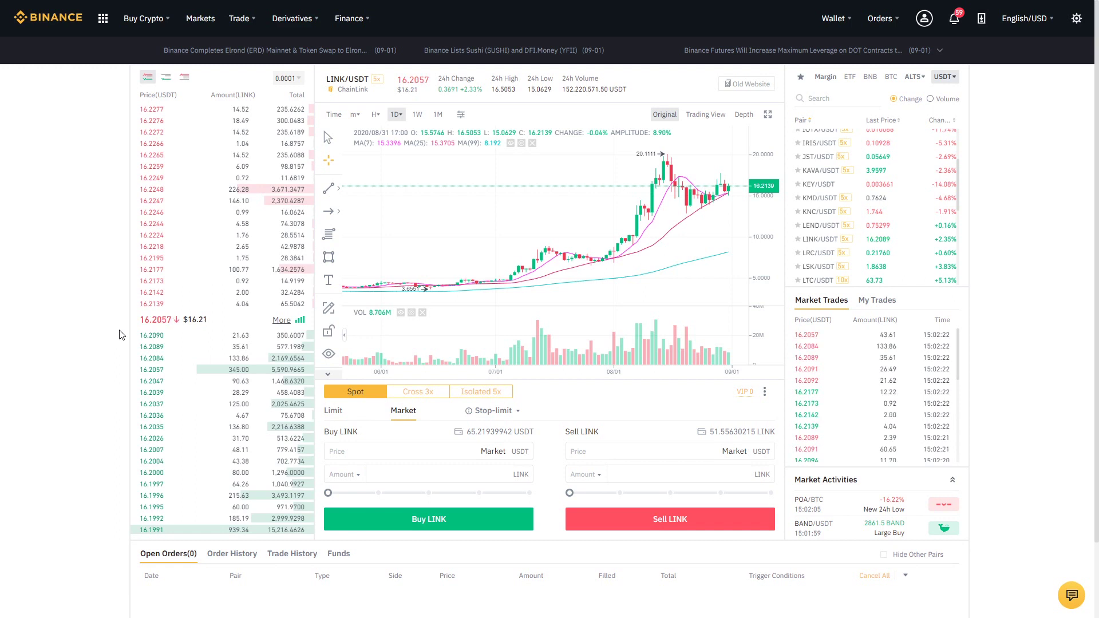
{"action": "left_click", "coordinate": [449, 473]}
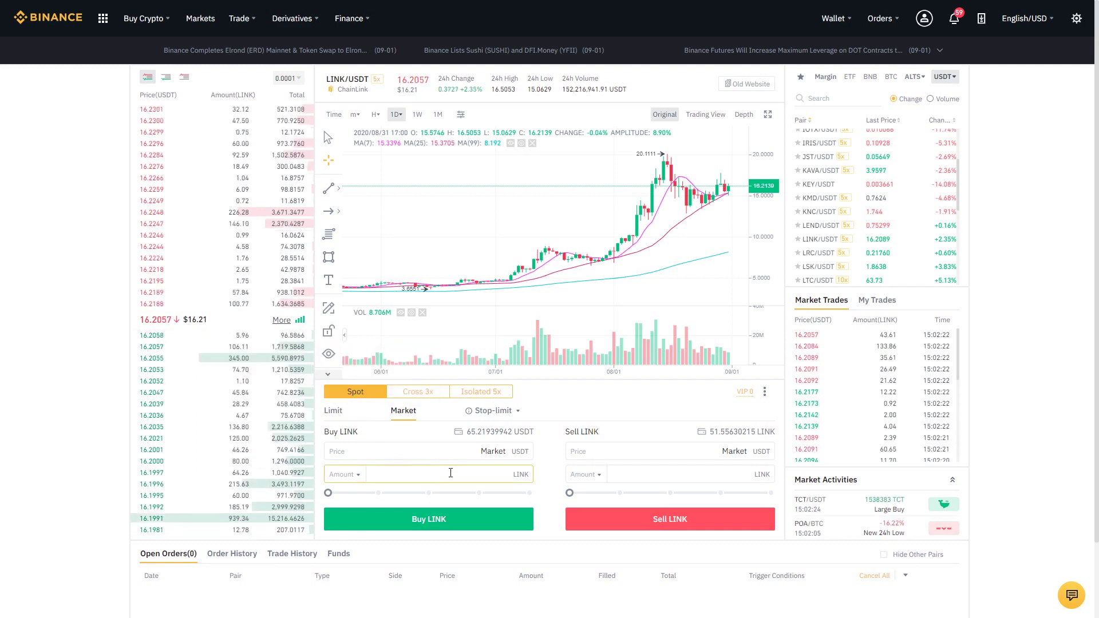
{"action": "type", "text": "10"}
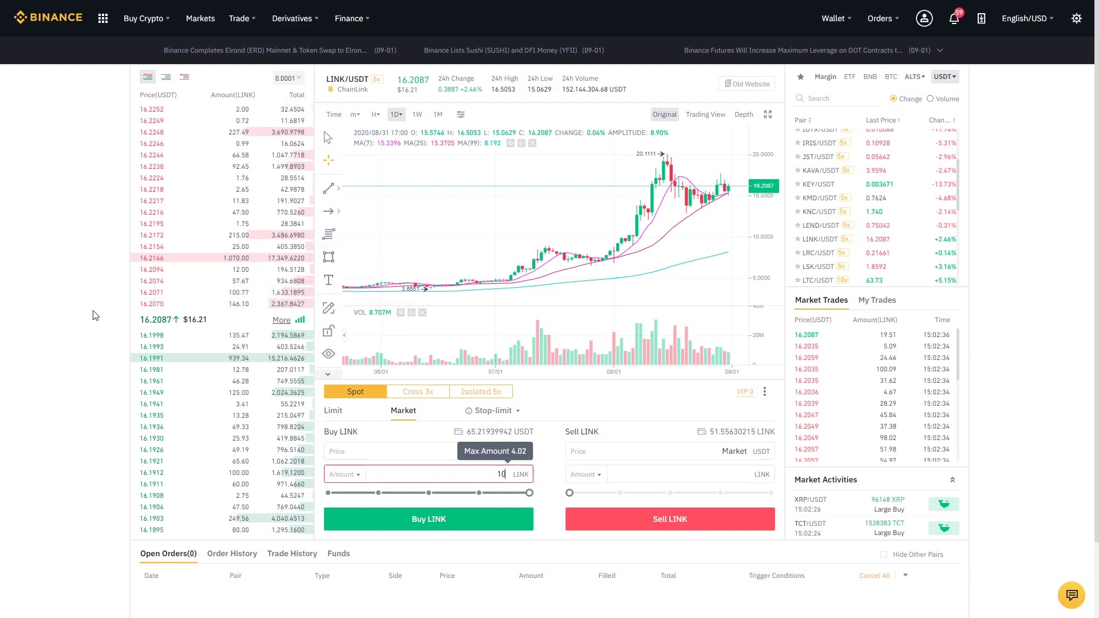
{"action": "mouse_move", "coordinate": [164, 310]}
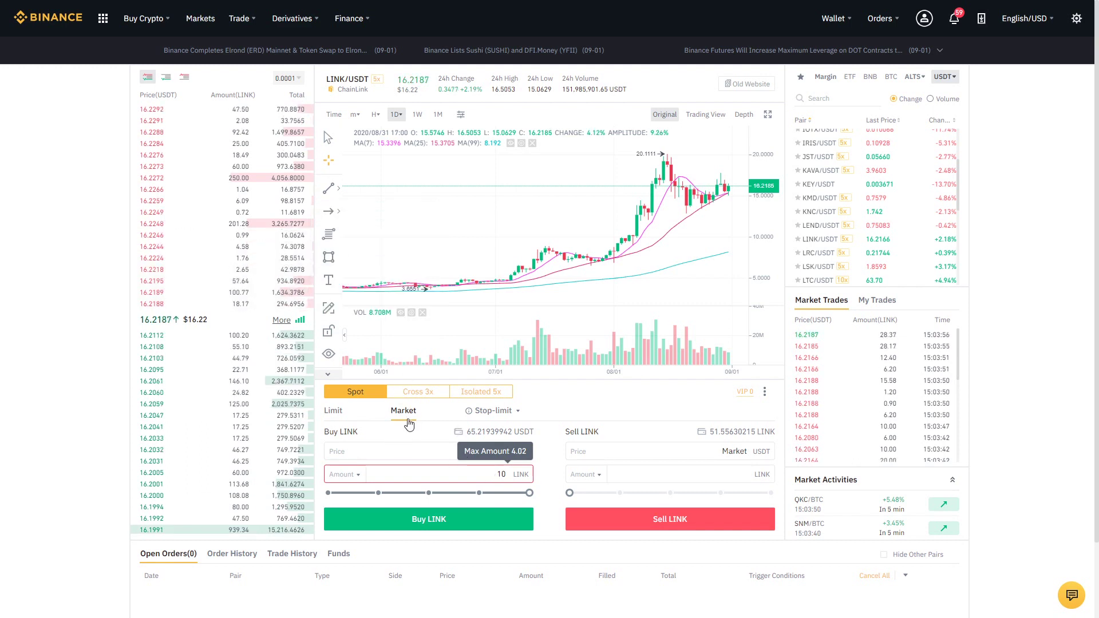
{"action": "left_click", "coordinate": [339, 414]}
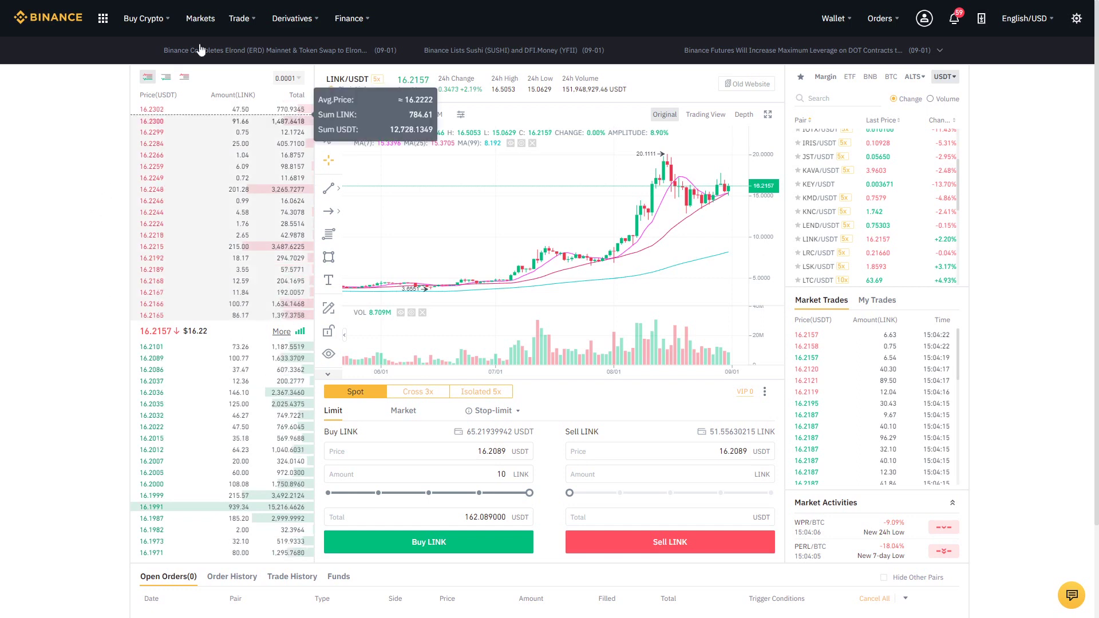
Step: Open the spot wallet and bring its crypto balance list into view
{"action": "mouse_move", "coordinate": [834, 18]}
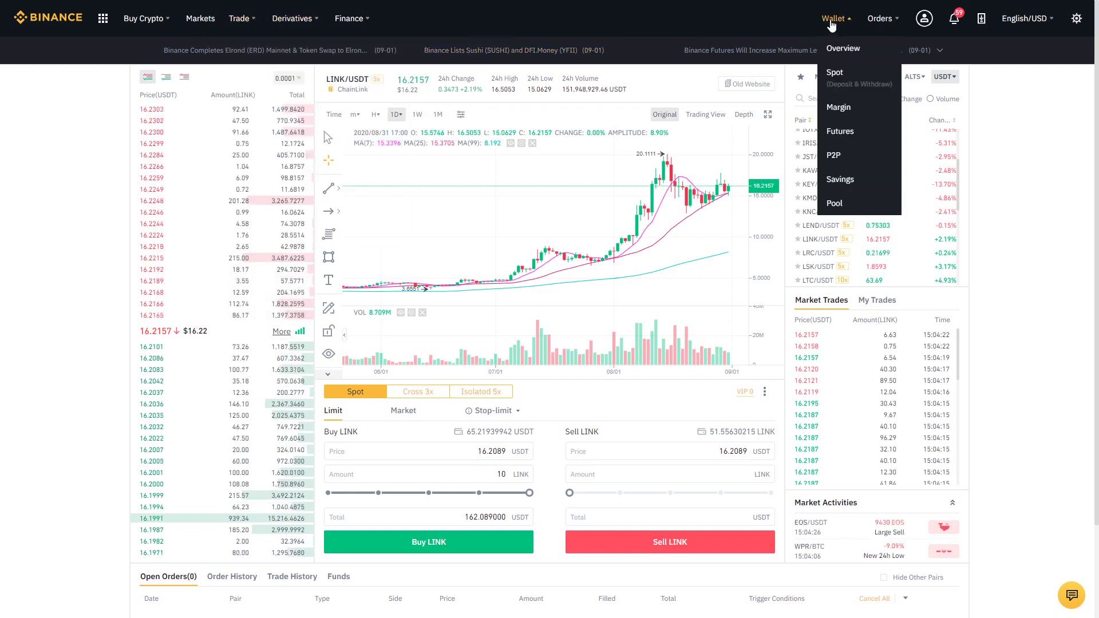
{"action": "left_click", "coordinate": [836, 76]}
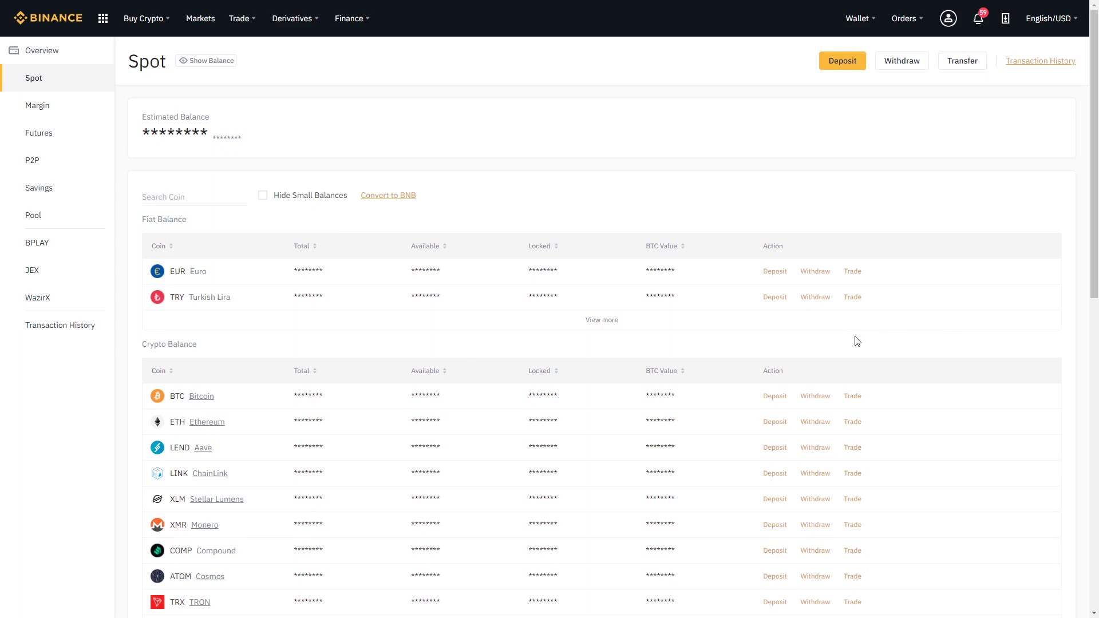
{"action": "scroll", "coordinate": [918, 342], "scroll_direction": "down", "scroll_amount": 1}
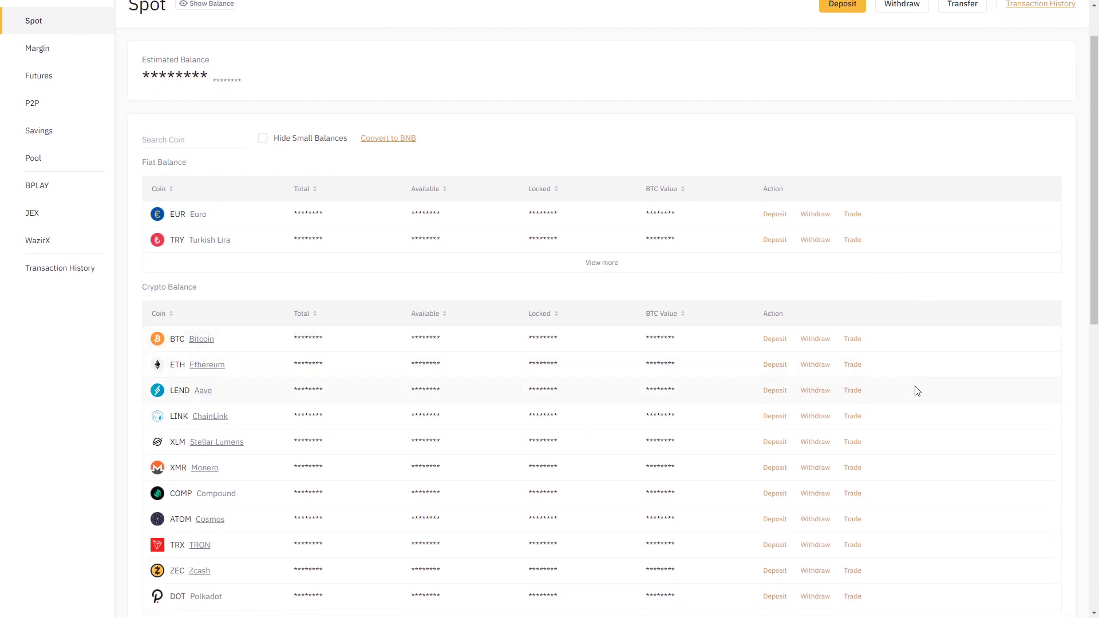
Step: Open the withdrawal form for LINK from the spot wallet and check its recipient address and amount fields
{"action": "scroll", "coordinate": [917, 403], "scroll_direction": "up", "scroll_amount": 1}
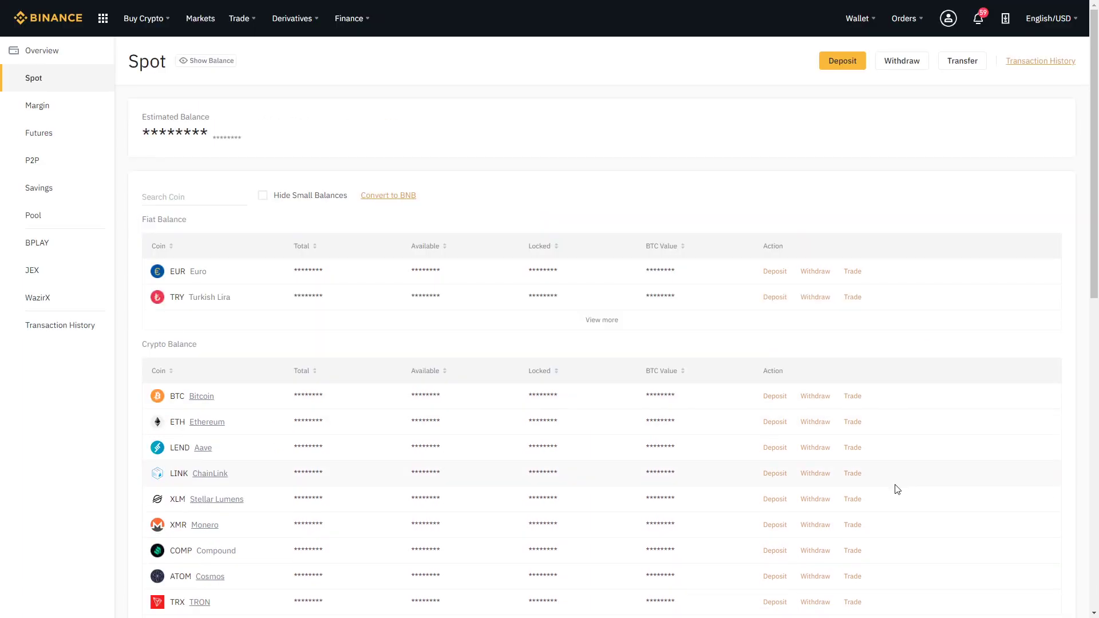
{"action": "left_click", "coordinate": [816, 475]}
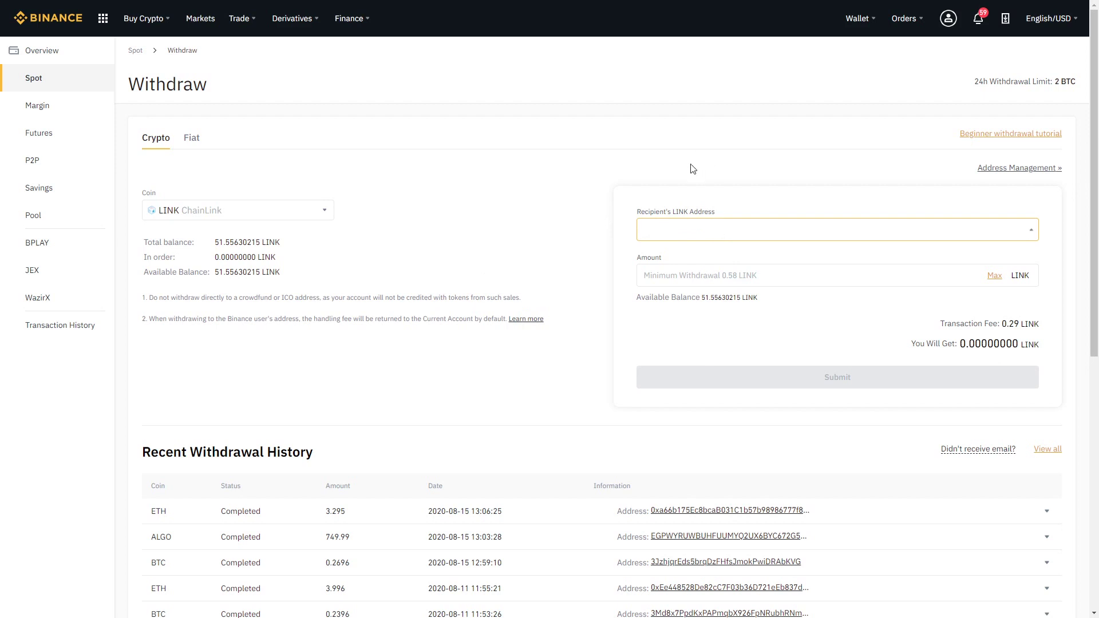
{"action": "left_click", "coordinate": [647, 235]}
{"action": "left_click", "coordinate": [692, 281]}
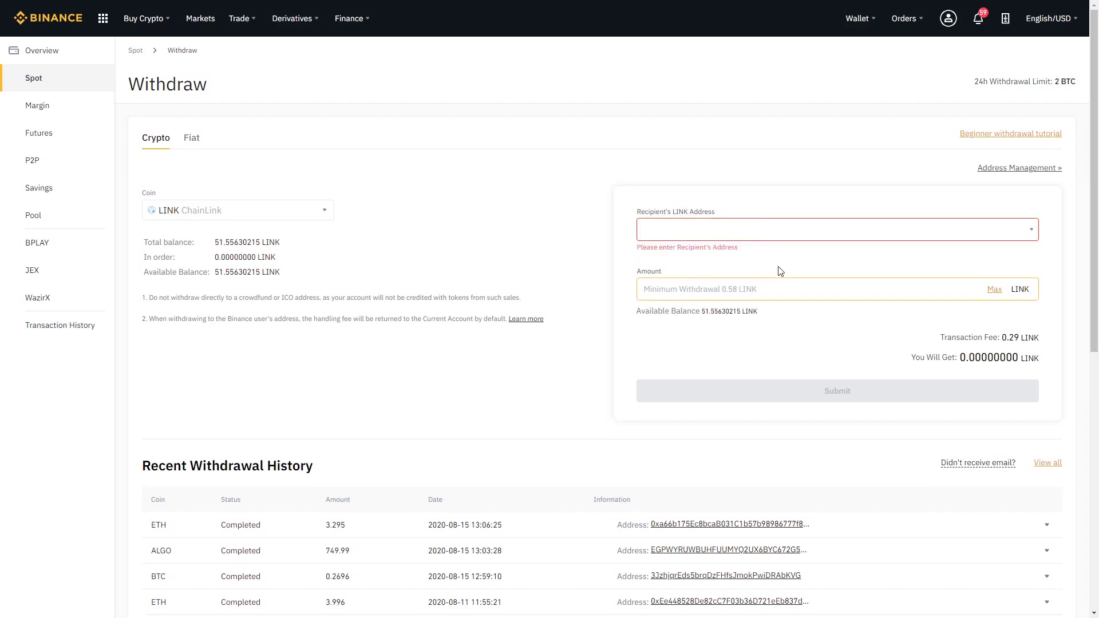
Step: Examine the transaction fee for the LINK withdrawal and revisit the empty amount and recipient address fields
{"action": "double_click", "coordinate": [1011, 351]}
{"action": "left_click", "coordinate": [1011, 354]}
{"action": "left_click_drag", "start_coordinate": [1002, 352], "coordinate": [1036, 349]}
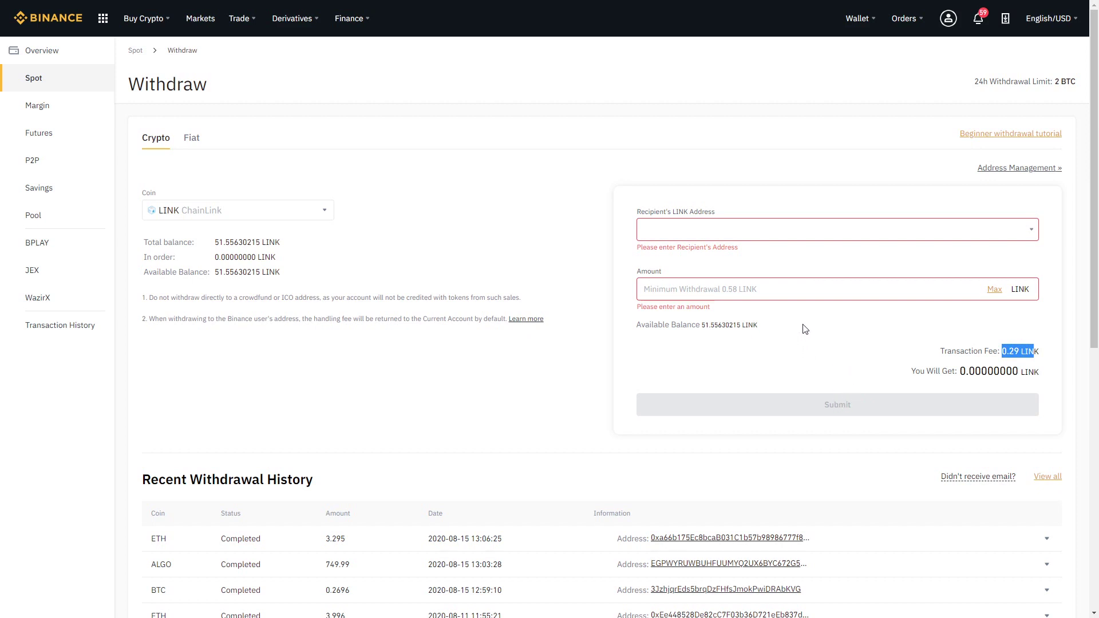
{"action": "left_click", "coordinate": [733, 288]}
{"action": "left_click", "coordinate": [695, 229]}
Step: Return to the spot wallet overview and look through its fiat and crypto balance lists
{"action": "left_click", "coordinate": [135, 50]}
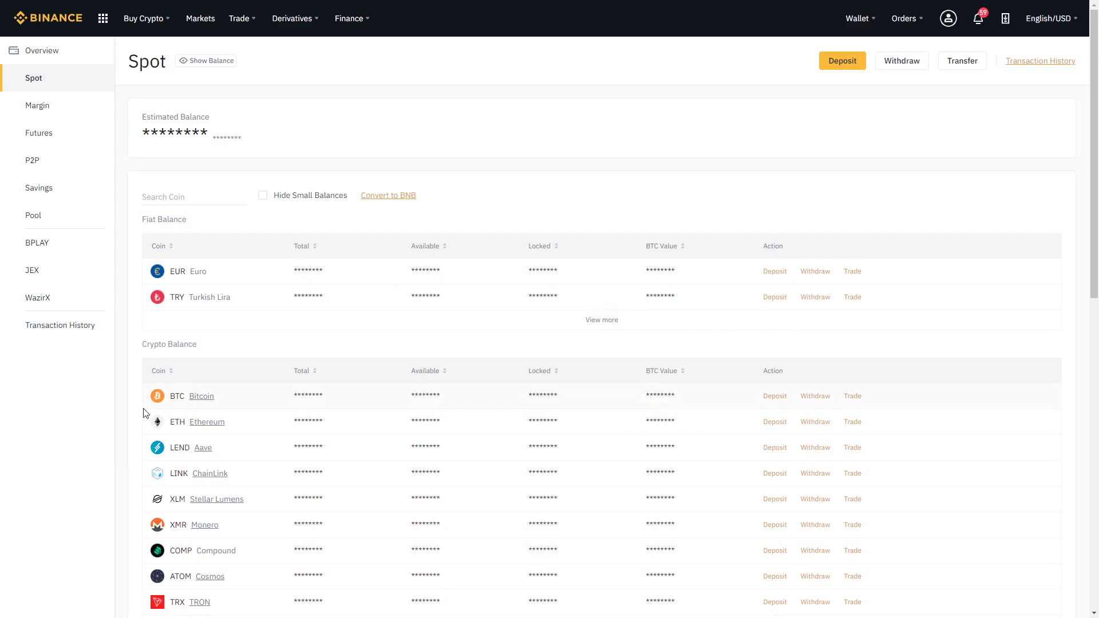
{"action": "scroll", "coordinate": [142, 395], "scroll_direction": "down", "scroll_amount": 3}
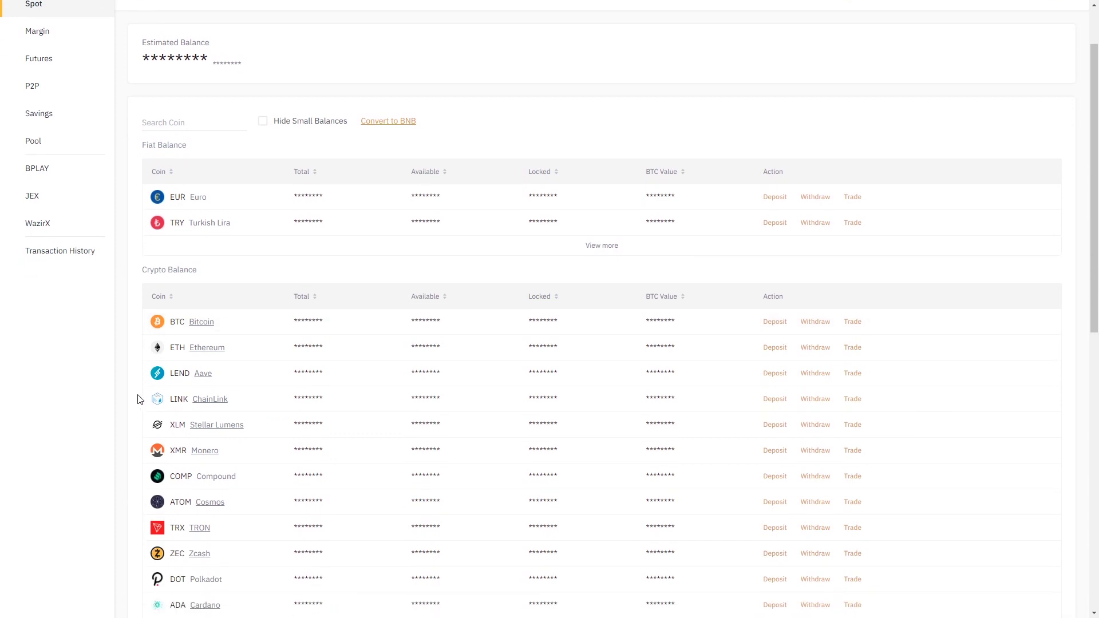
{"action": "scroll", "coordinate": [137, 367], "scroll_direction": "down", "scroll_amount": 1}
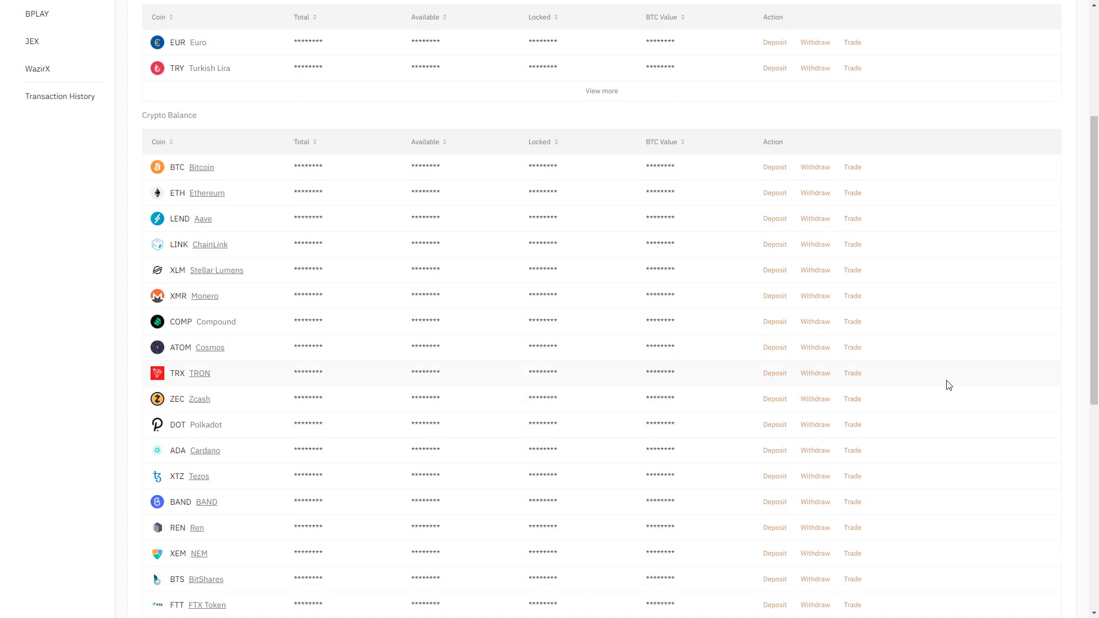
{"action": "scroll", "coordinate": [947, 387], "scroll_direction": "up", "scroll_amount": 4}
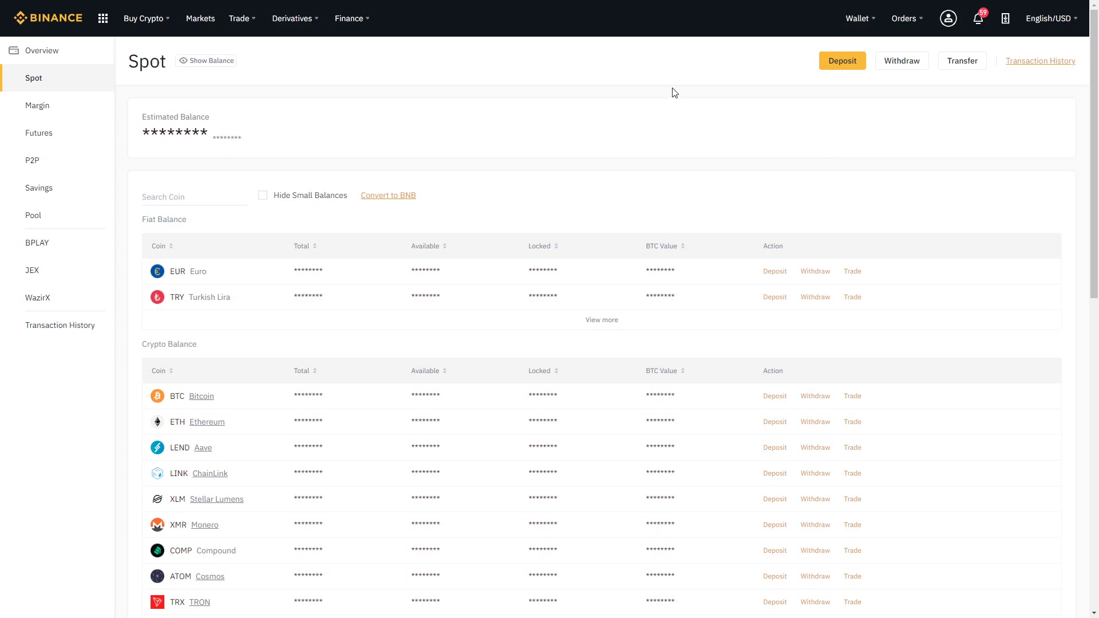
{"action": "mouse_move", "coordinate": [864, 23]}
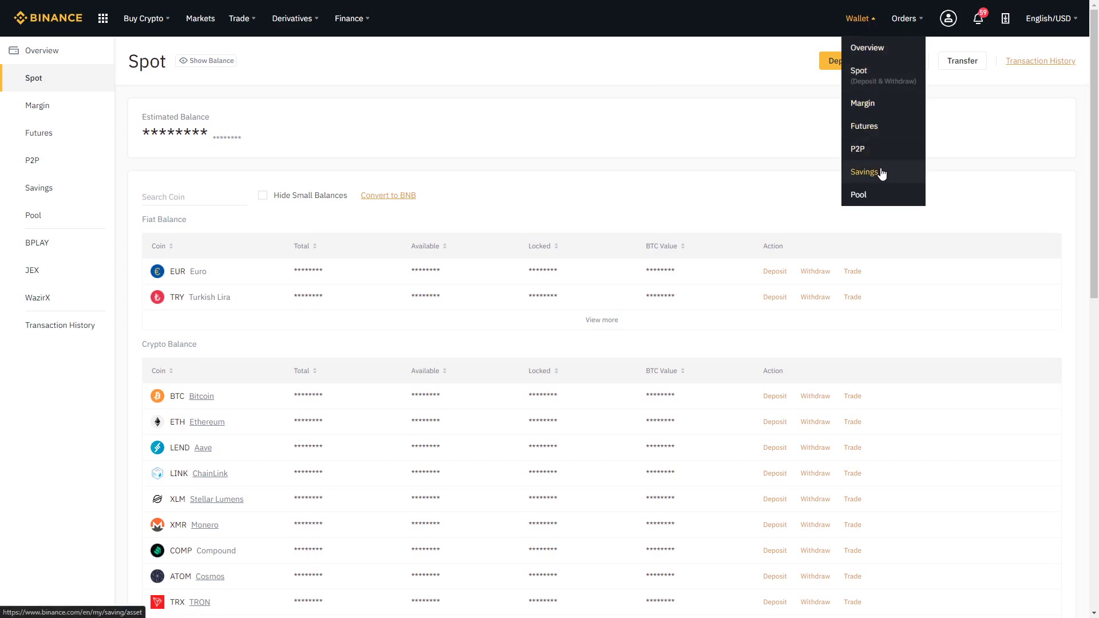
{"action": "mouse_move", "coordinate": [307, 25]}
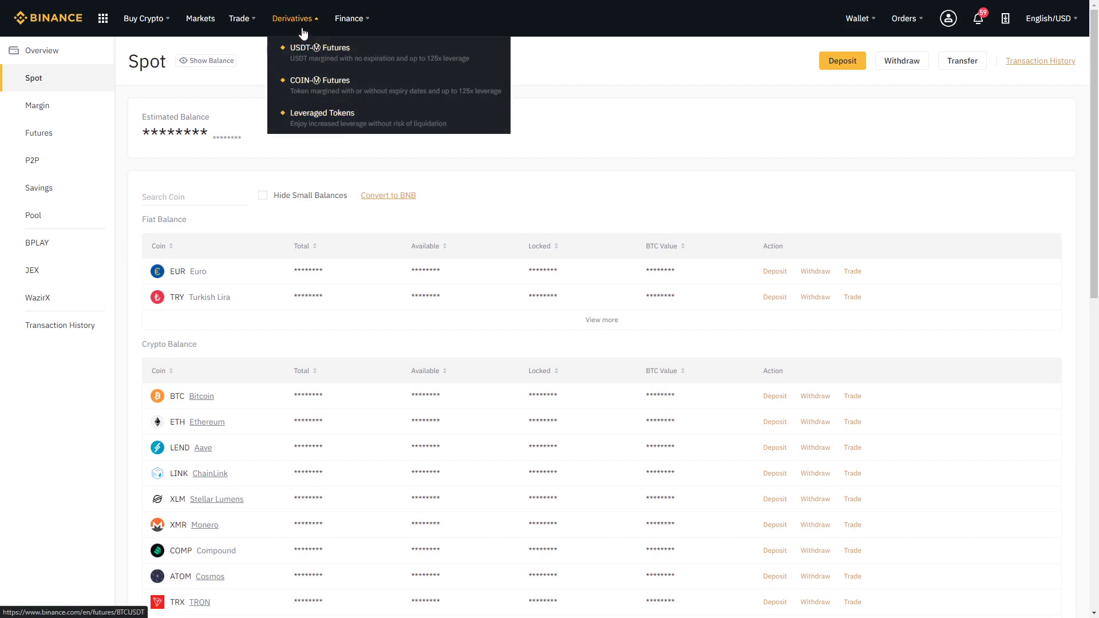
{"action": "mouse_move", "coordinate": [256, 25]}
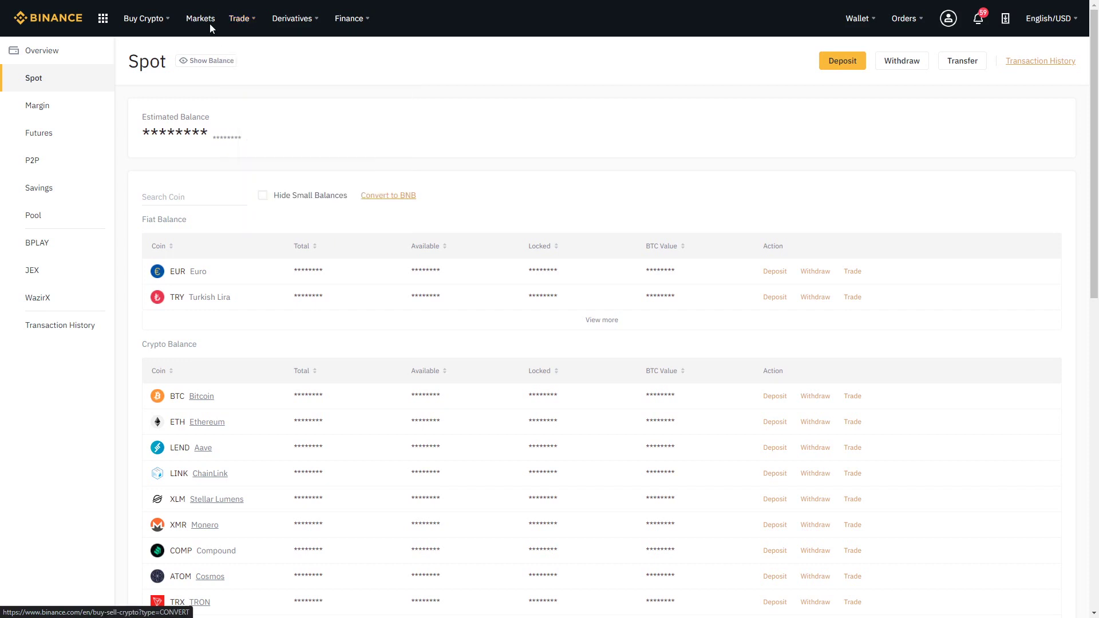
{"action": "mouse_move", "coordinate": [151, 22]}
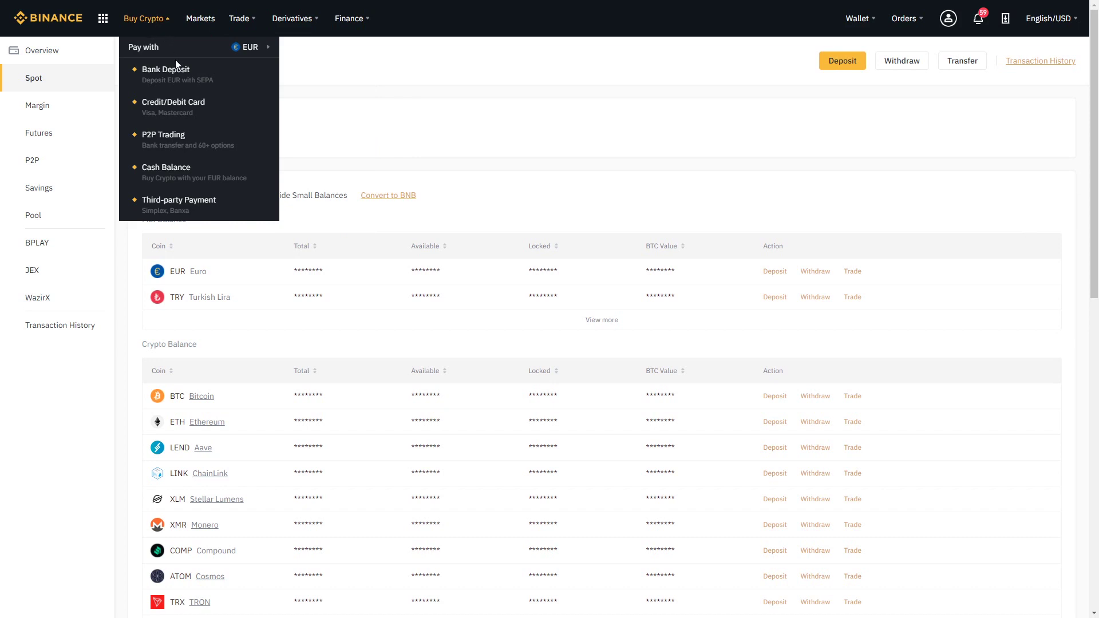